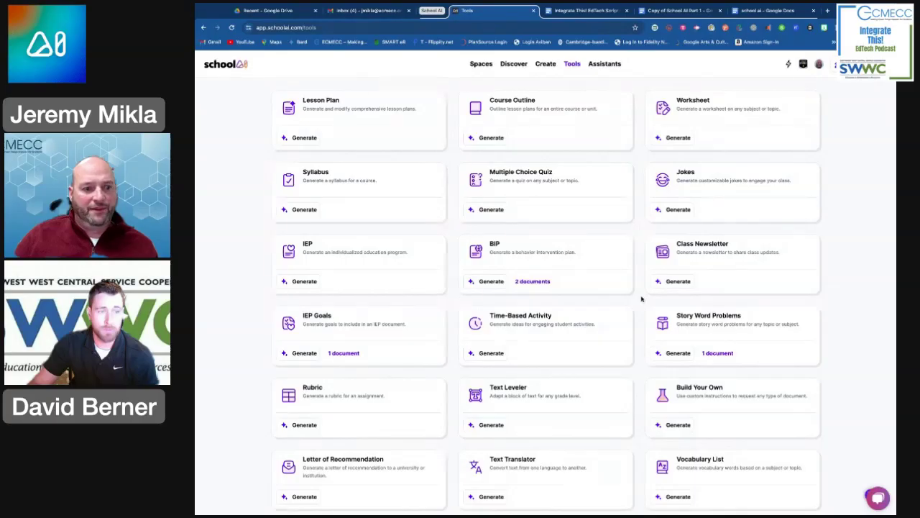
Step: Scroll the Tools page and open the IEP Goals card's '1 document' list
scroll(642, 298, "down", 2)
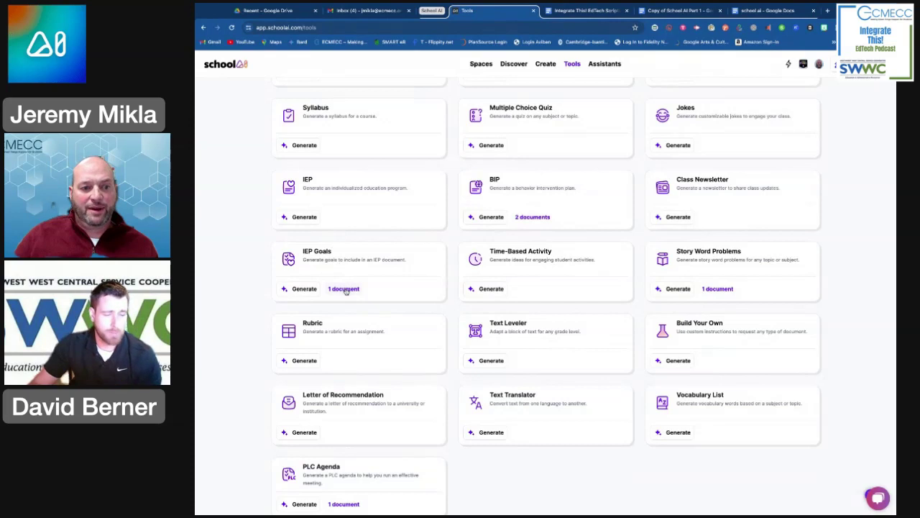
left_click(344, 289)
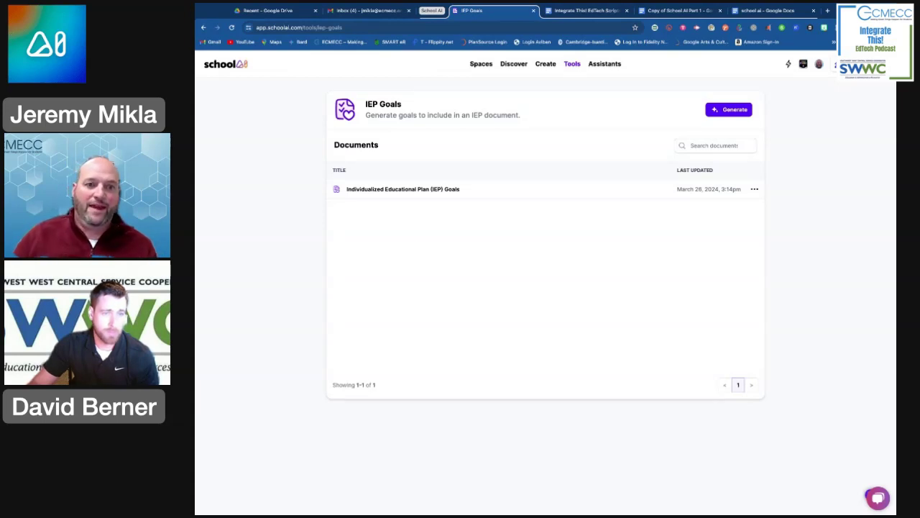
Step: Open 'Individualized Educational Plan (IEP) Goals' and read through its Reading, Math and Behavior/Advocacy goals
left_click(395, 190)
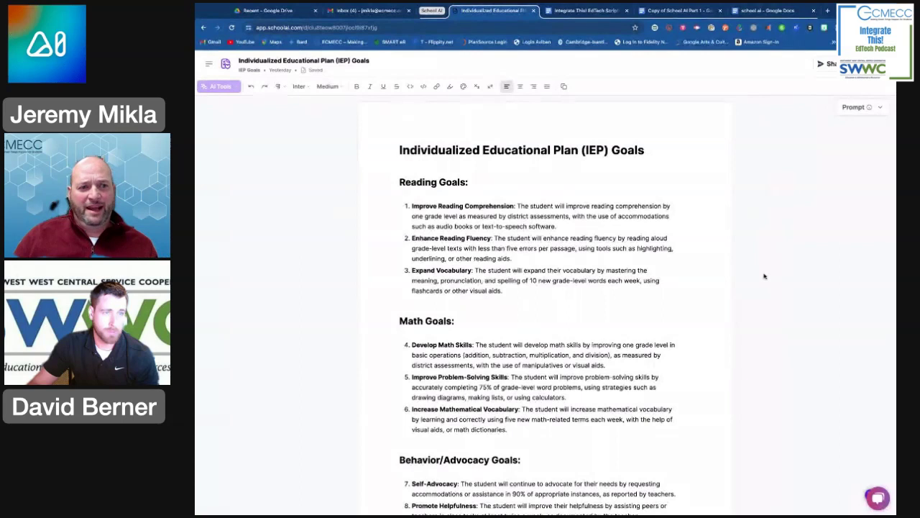
scroll(764, 275, "down", 1)
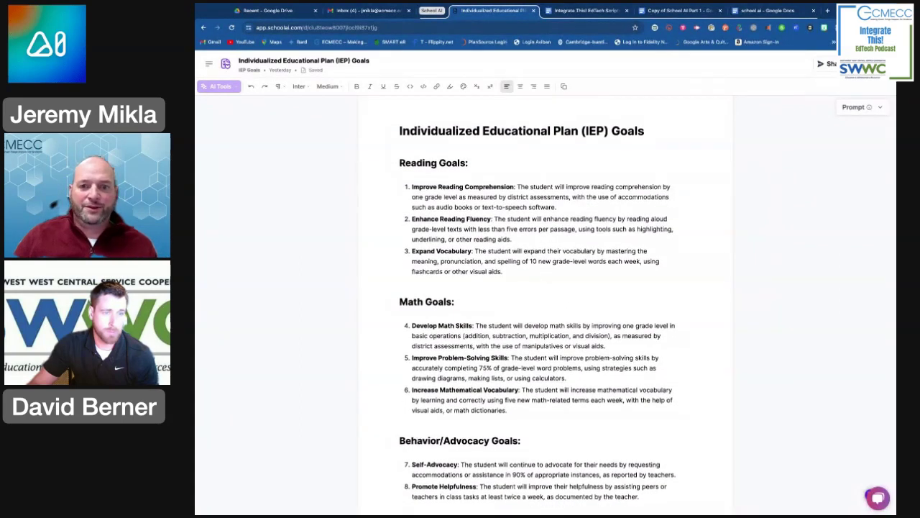
scroll(547, 302, "down", 3)
scroll(547, 302, "down", 1)
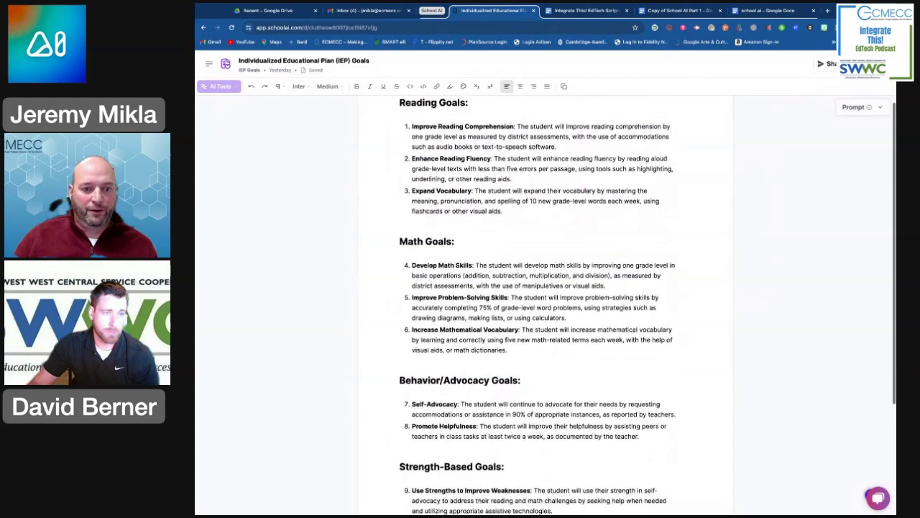
scroll(546, 302, "up", 5)
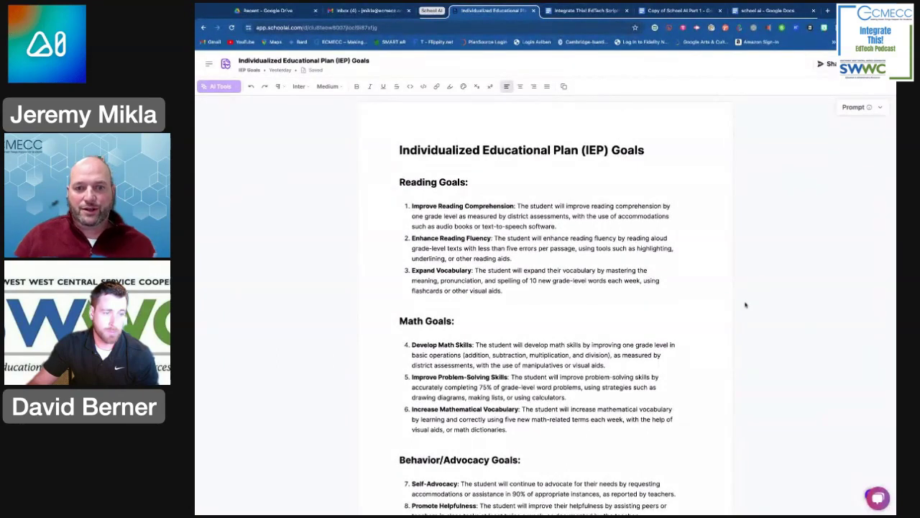
scroll(746, 305, "down", 1)
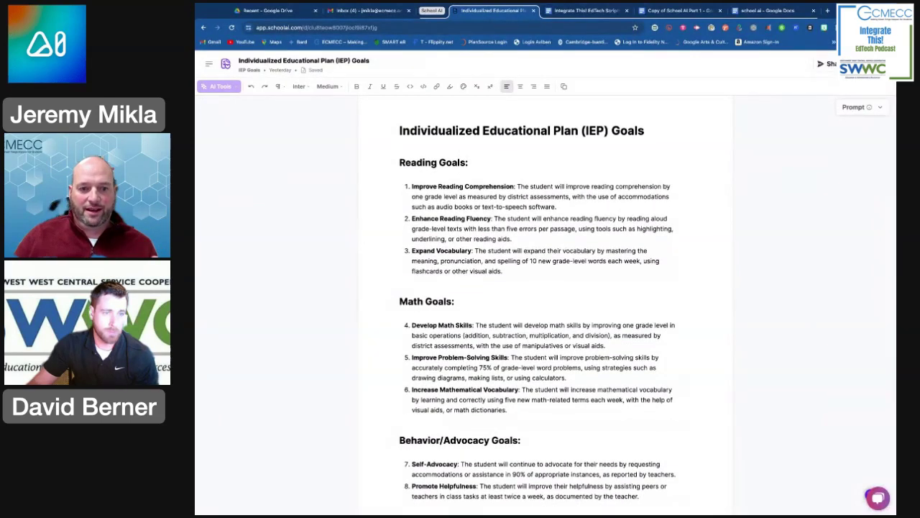
scroll(545, 305, "down", 1)
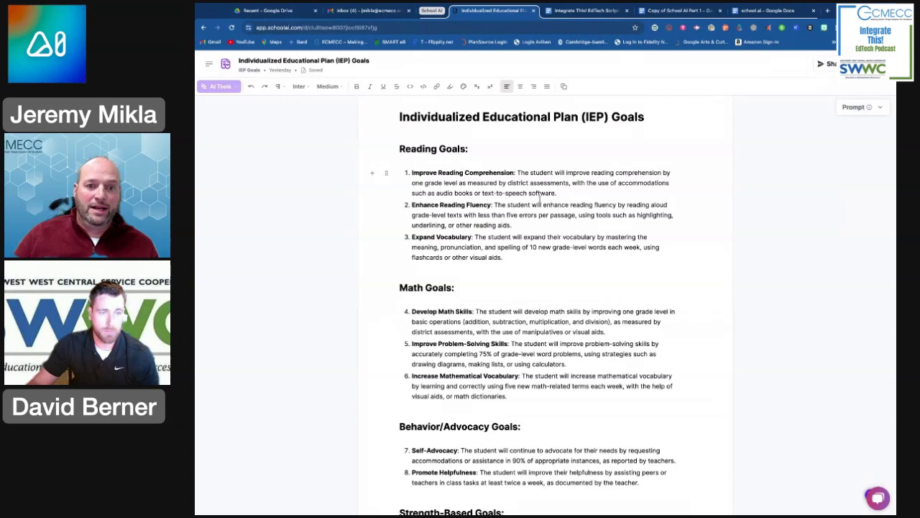
Step: Replace ' or text-to-speech software.' in reading goal 1 with a period, then review the remaining goals
left_click(562, 192)
key("shift+Left")
key("shift+Left")
key("shift+Left")
key("shift+Left")
key("shift+Left")
key("shift+Left")
key("shift+Left")
key("shift+Left")
key("shift+Left")
key("shift+Left")
key("shift+Left")
key("shift+Left")
key("shift+Left")
key("shift+Left")
key("shift+Left")
key("shift+Left")
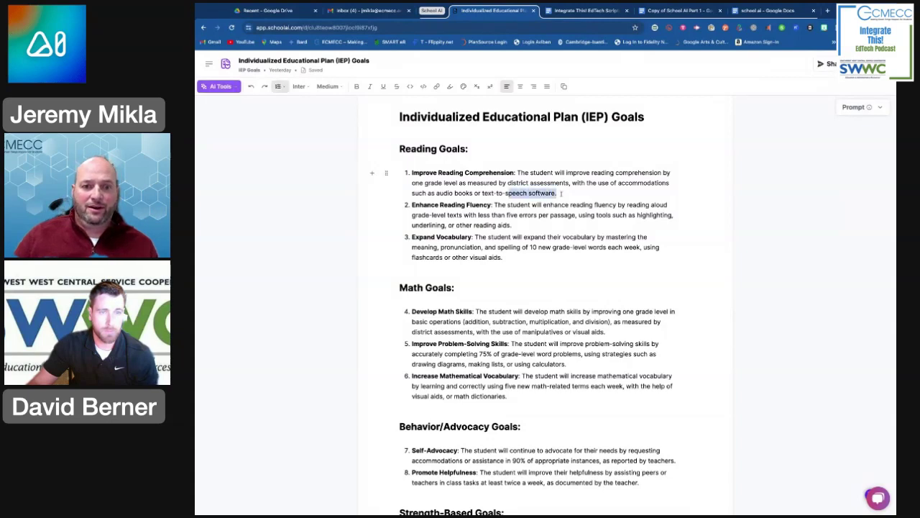
key("shift+Left")
key("shift+Left")
key("shift+Left")
key("shift+Left")
key("shift+Left")
key("shift+Left")
key("shift+Left")
key("shift+Left")
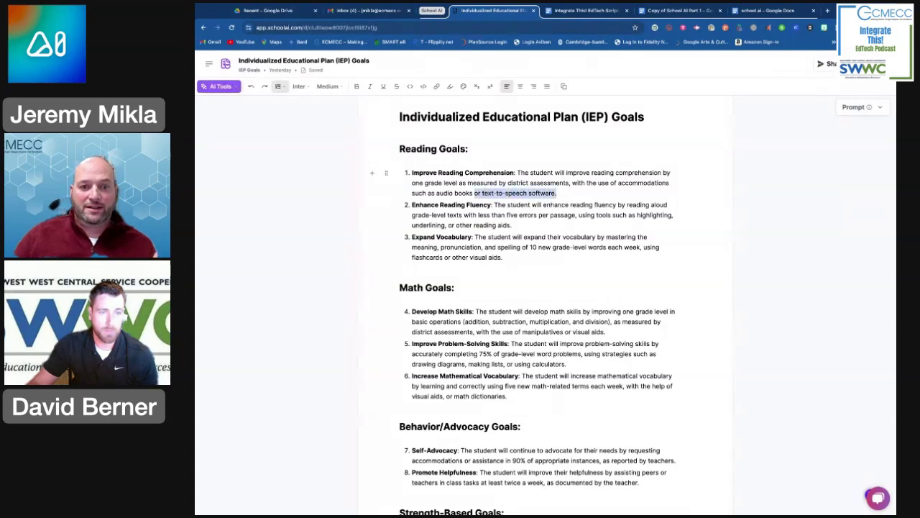
key("shift+Left")
key("shift+Left")
key("shift+Left")
type(".")
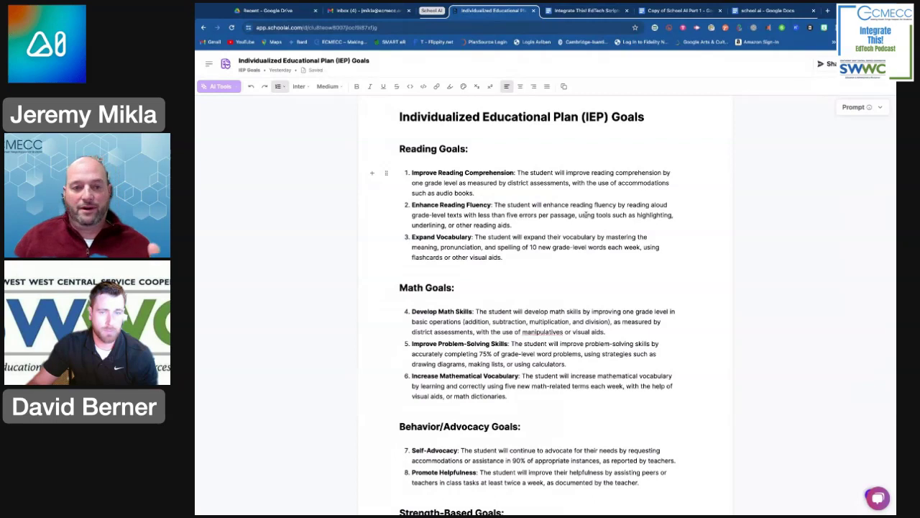
scroll(586, 214, "down", 1)
scroll(517, 181, "down", 3)
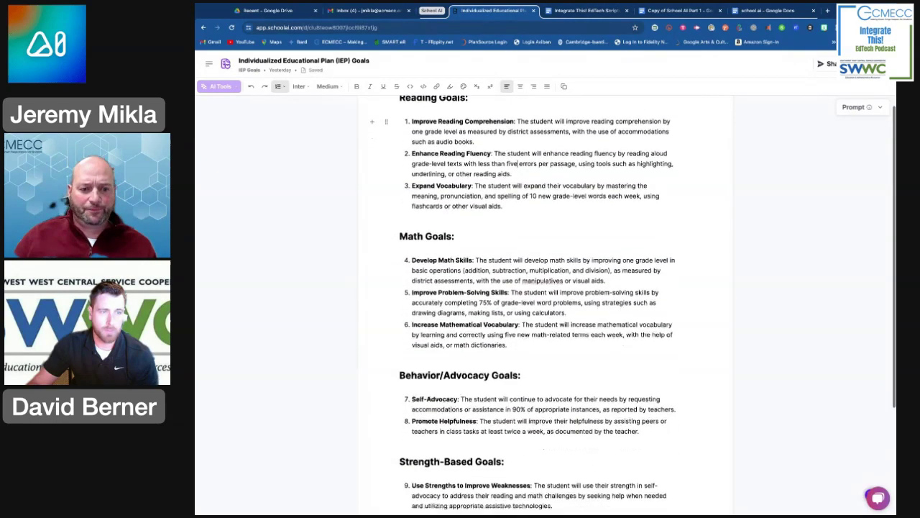
scroll(546, 288, "down", 2)
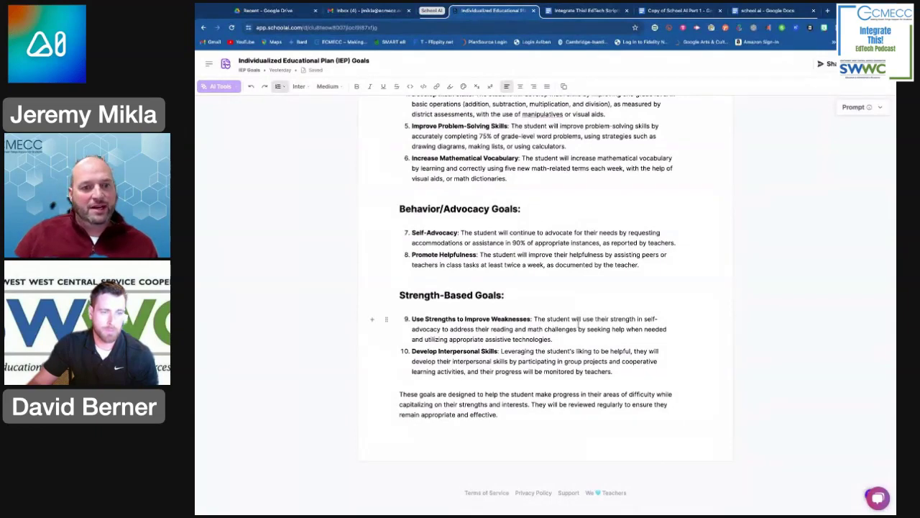
scroll(579, 323, "up", 3)
scroll(578, 324, "up", 3)
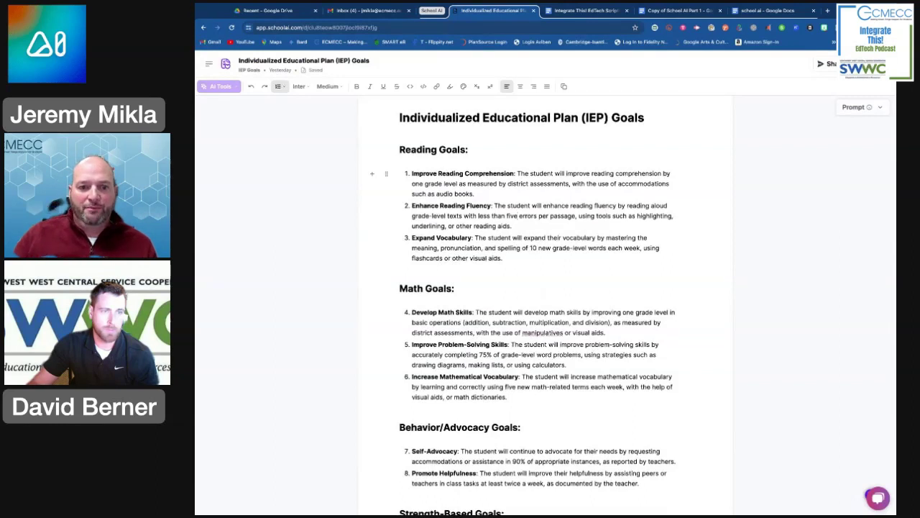
scroll(556, 288, "down", 5)
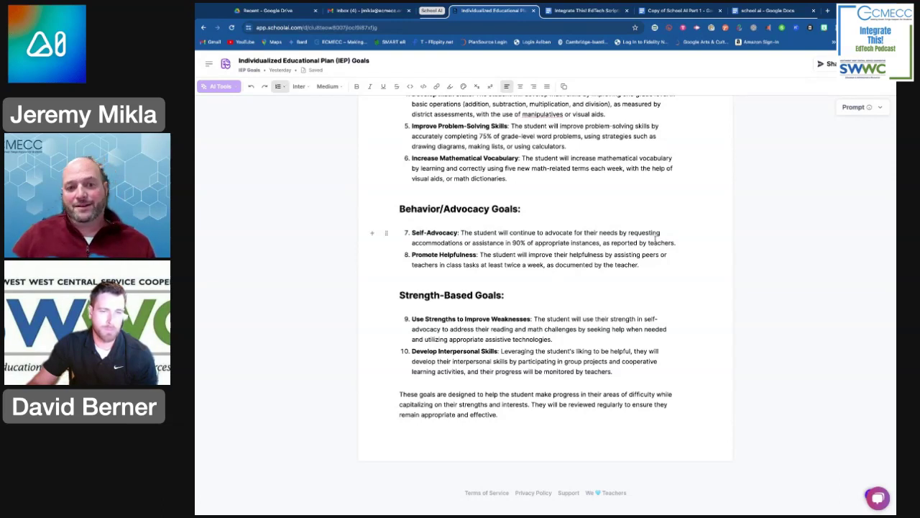
scroll(656, 240, "up", 3)
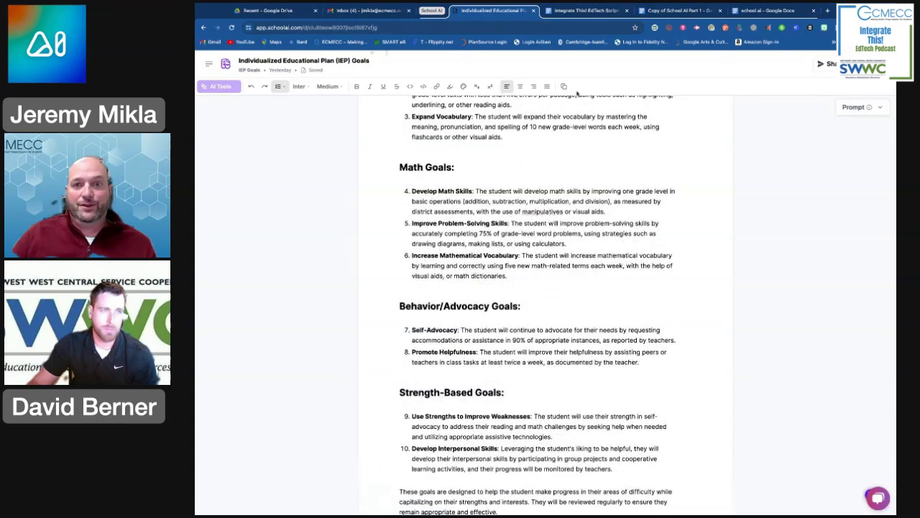
scroll(572, 274, "up", 5)
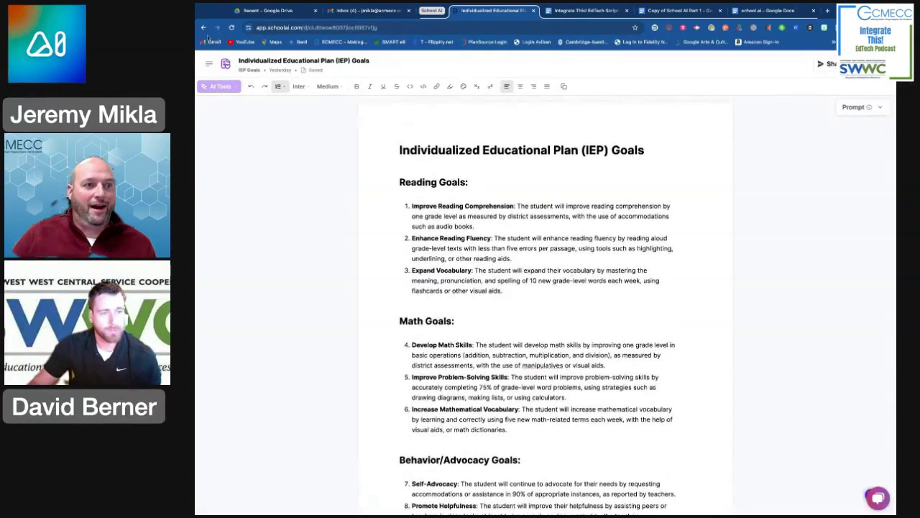
Step: Leave the document, preview the blank IEP generator form from Tools, then return to the Tools gallery
left_click(204, 27)
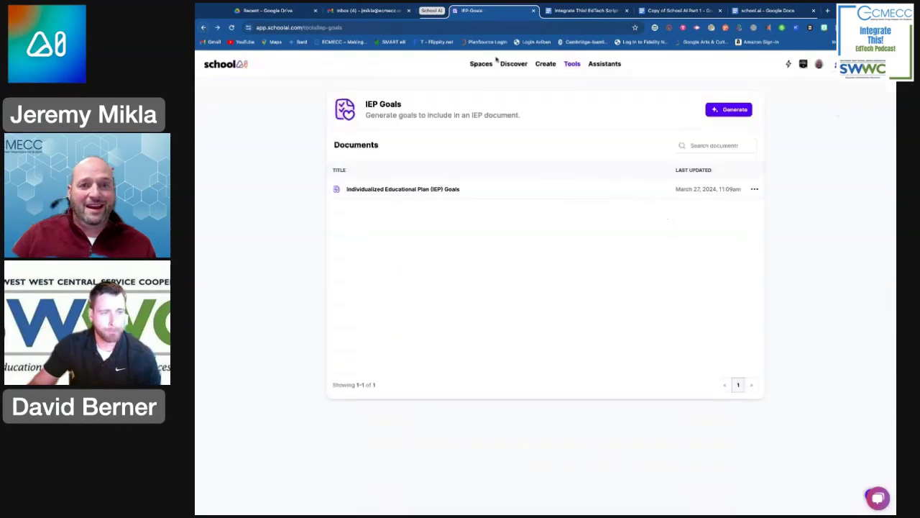
left_click(574, 65)
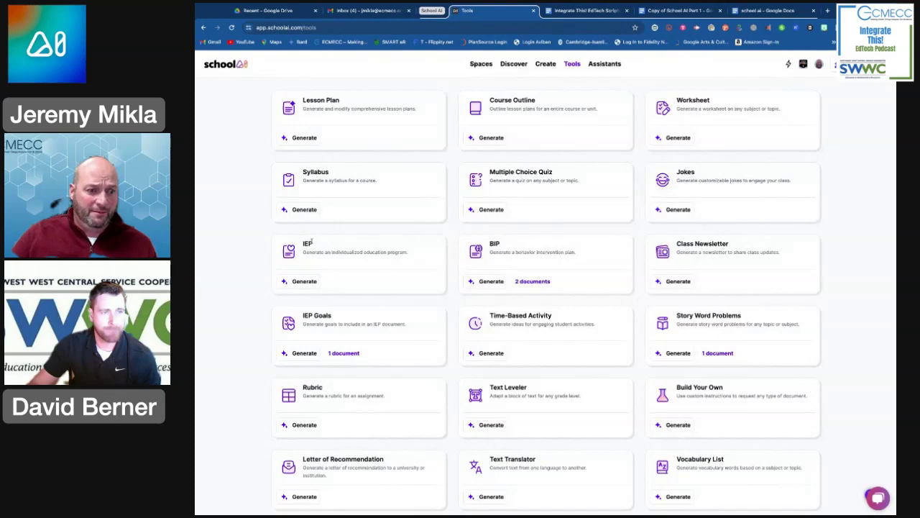
left_click(304, 282)
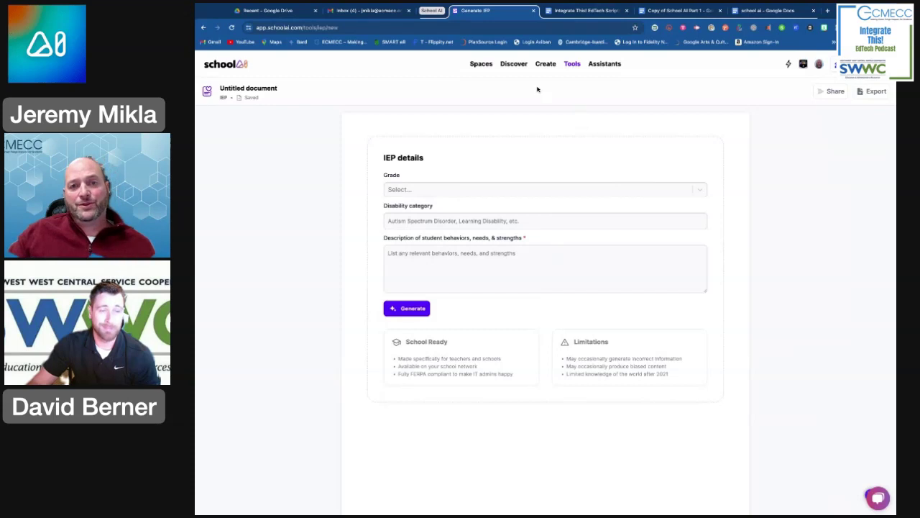
left_click(569, 64)
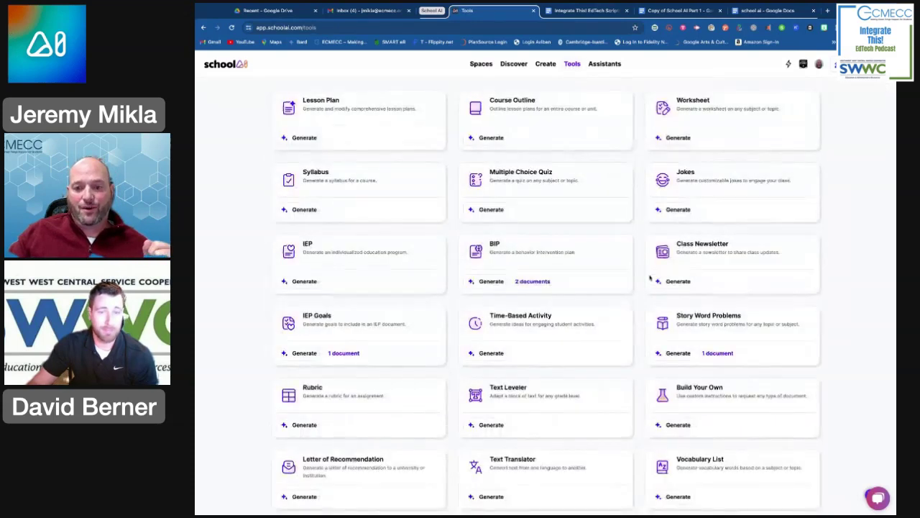